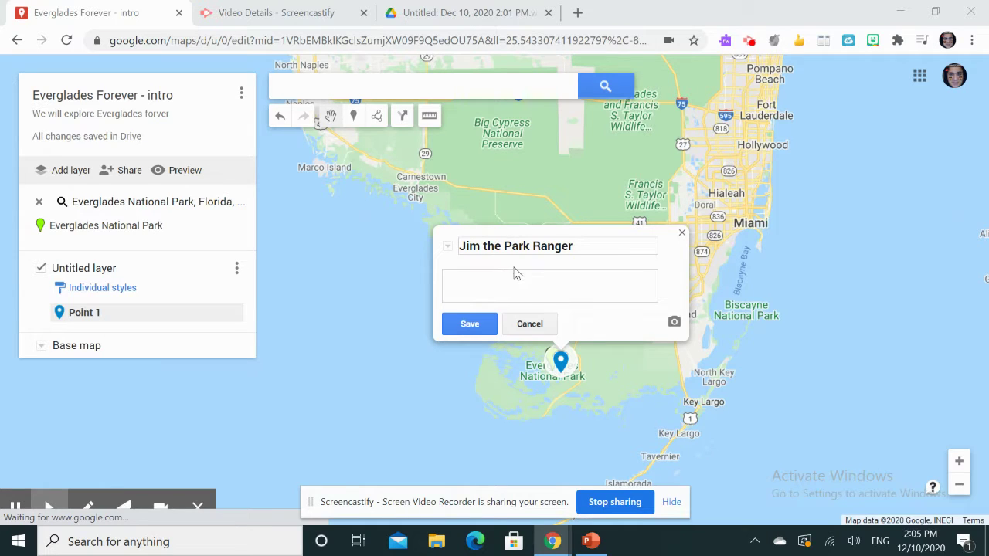
- Check and close the Screencastify recording popup, then go to the park ranger video's details page
{"action": "left_click", "coordinate": [751, 43]}
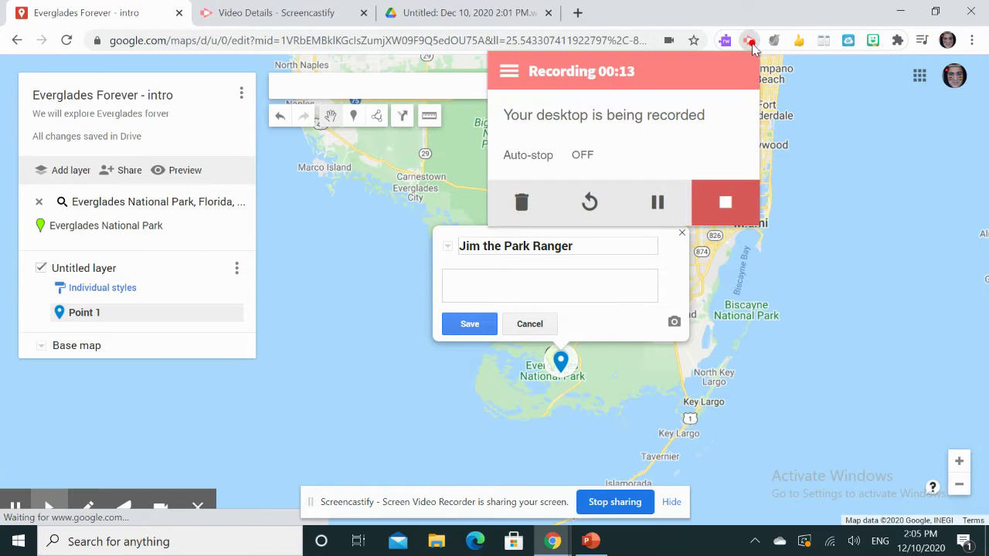
{"action": "left_click", "coordinate": [335, 291]}
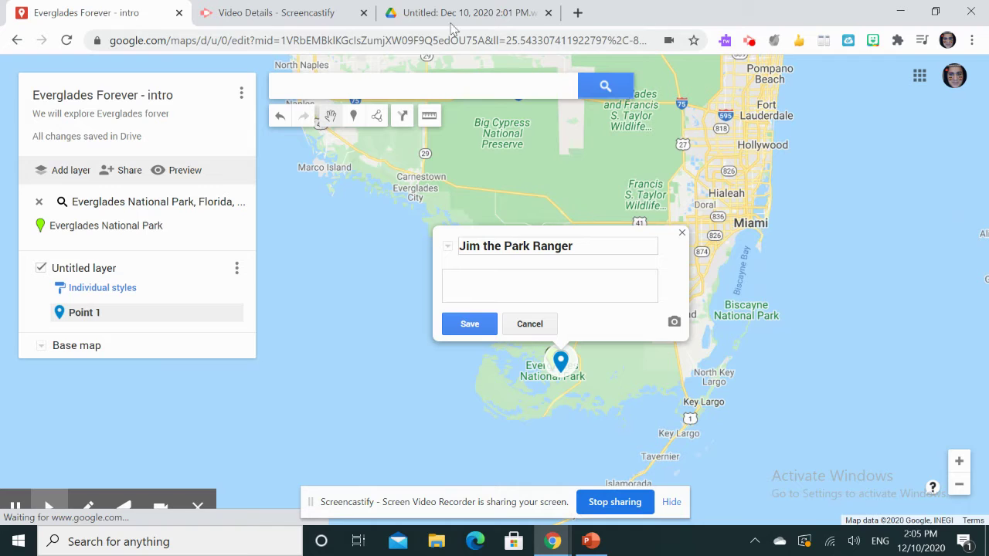
{"action": "left_click", "coordinate": [330, 14]}
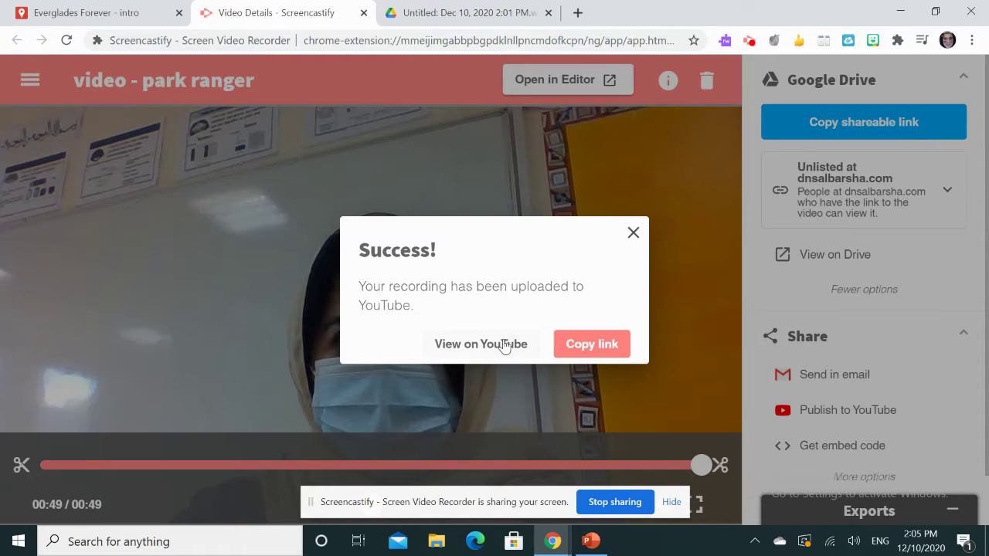
- Copy the uploaded park ranger recording's link and return to the Everglades Forever map
{"action": "left_click", "coordinate": [583, 343]}
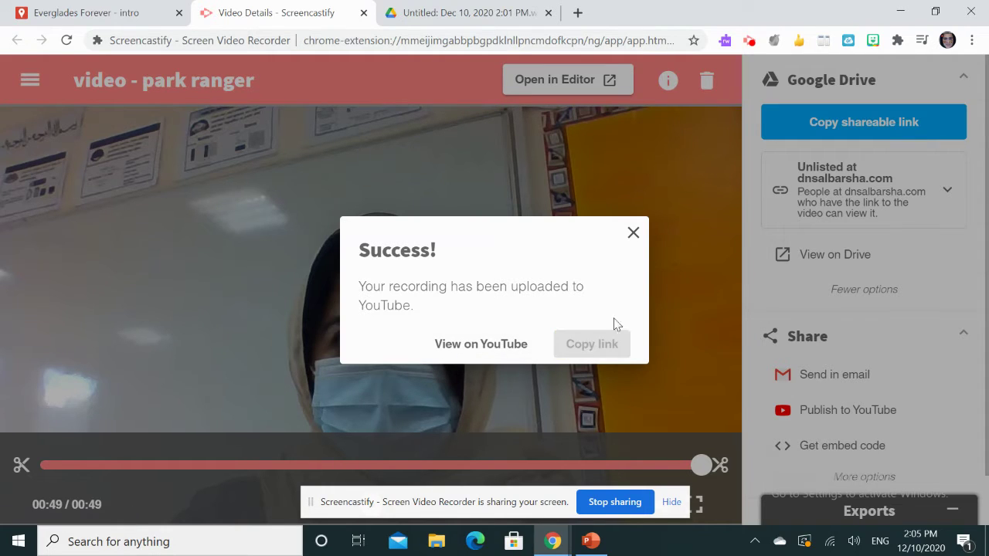
{"action": "left_click", "coordinate": [110, 9]}
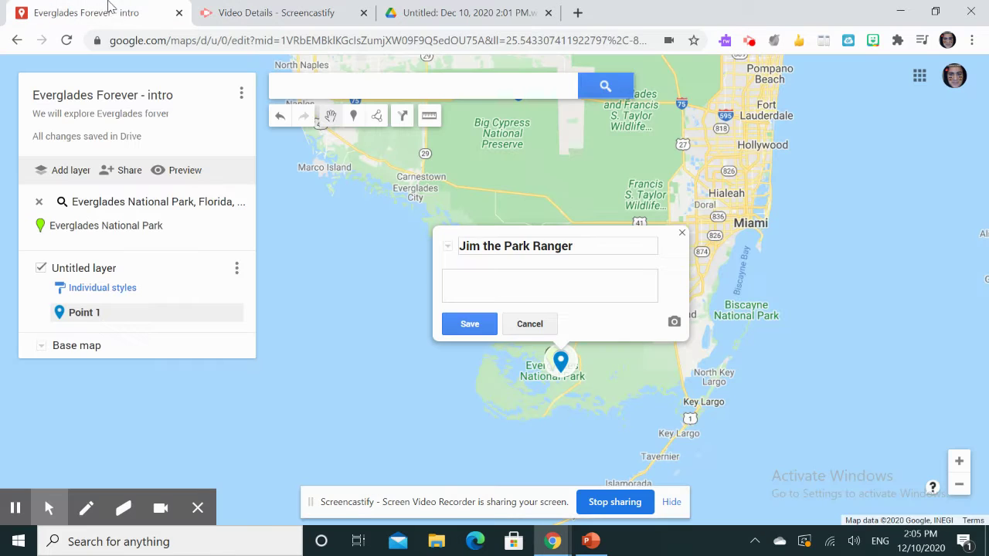
- Paste the copied Drive link as the placemark's YouTube URL, then go to the video's Drive page
{"action": "left_click", "coordinate": [673, 322]}
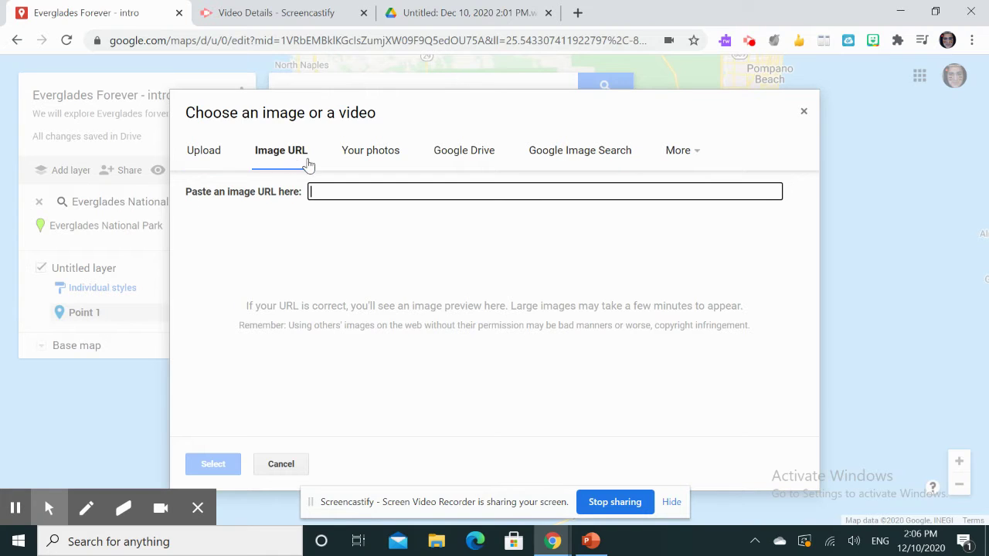
{"action": "left_click", "coordinate": [683, 150]}
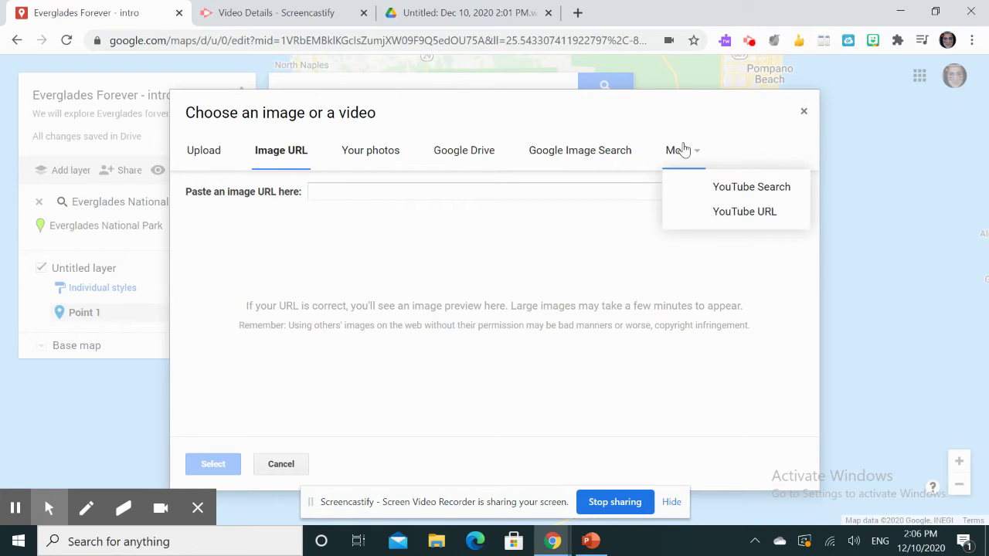
{"action": "left_click", "coordinate": [744, 212]}
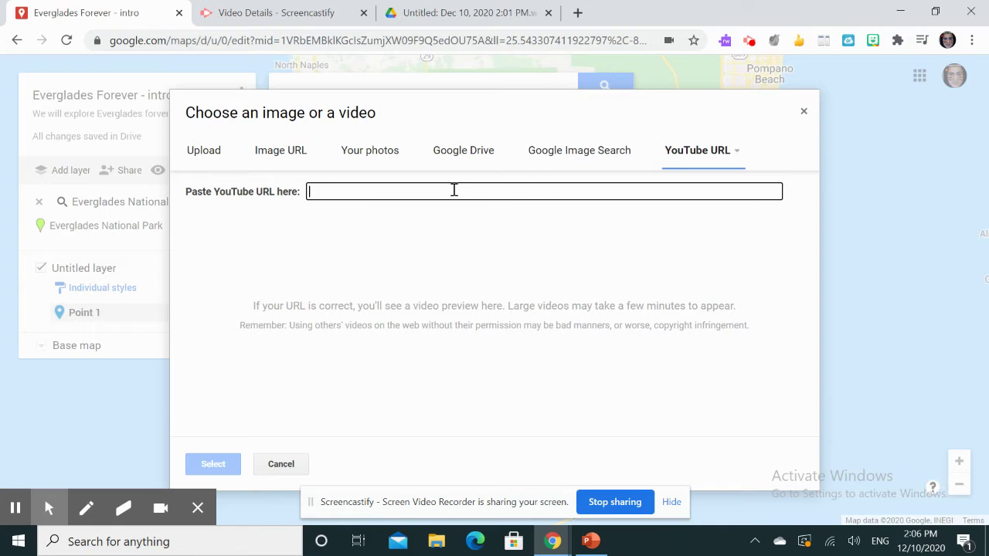
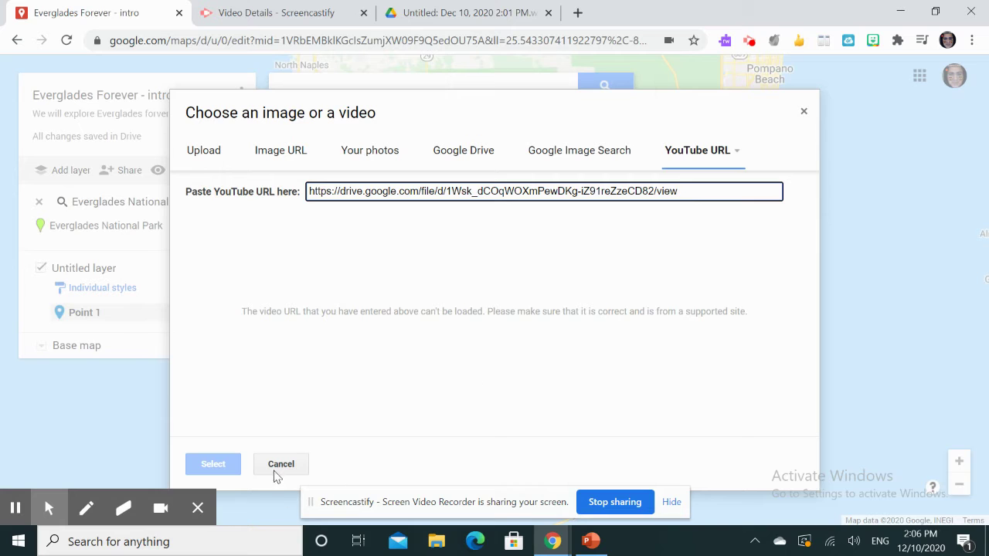
{"action": "left_click", "coordinate": [441, 13]}
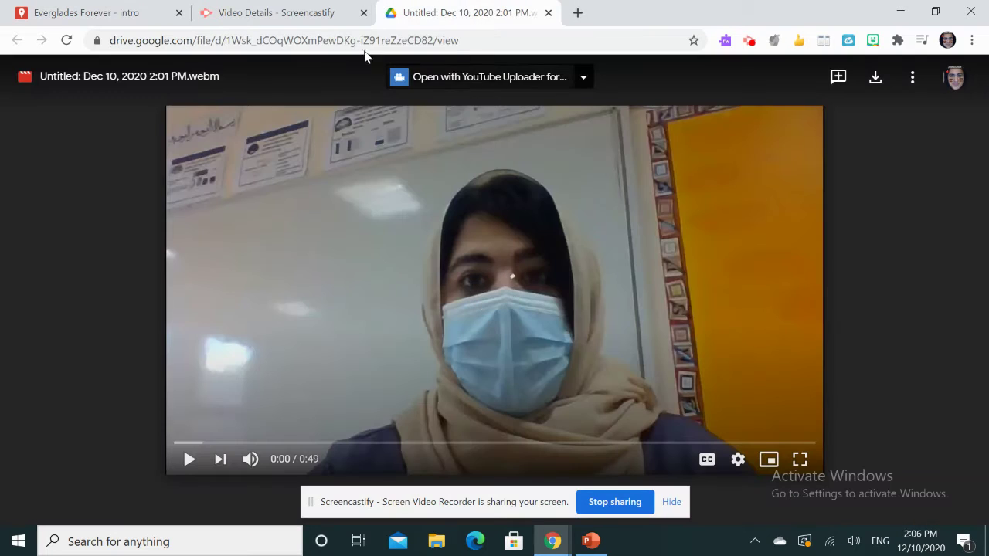
- Copy the recording's YouTube link in Screencastify and return to the map's video dialog
{"action": "left_click", "coordinate": [272, 6]}
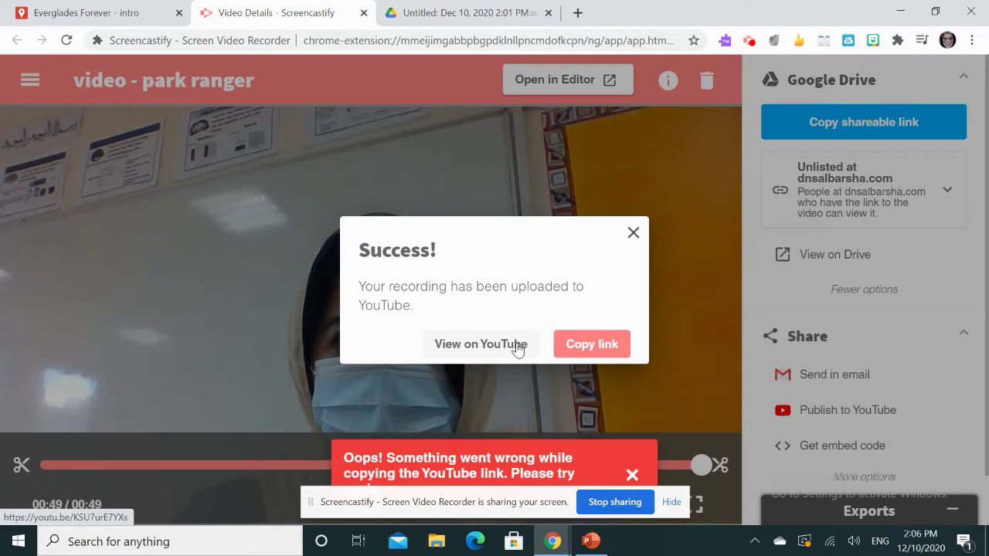
{"action": "left_click", "coordinate": [611, 339]}
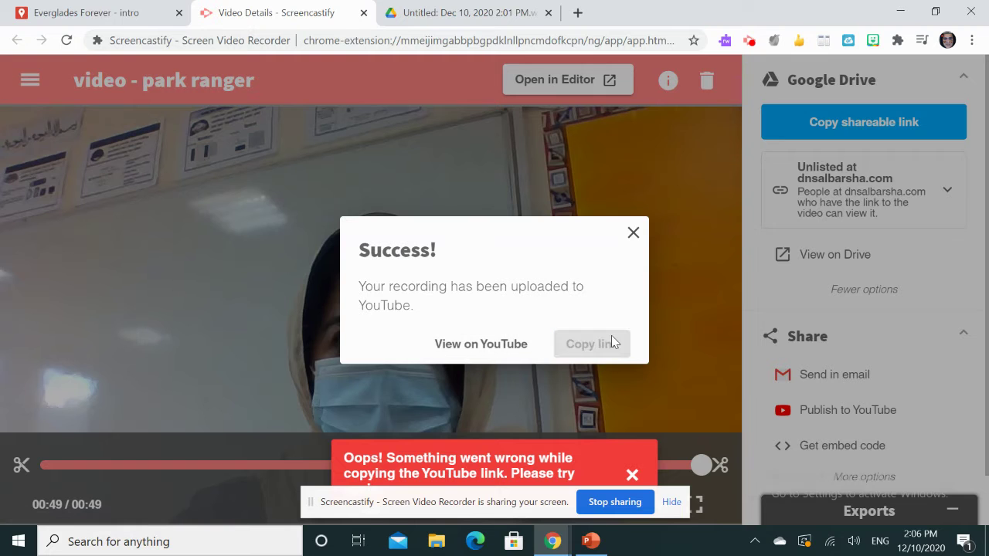
{"action": "left_click", "coordinate": [632, 234]}
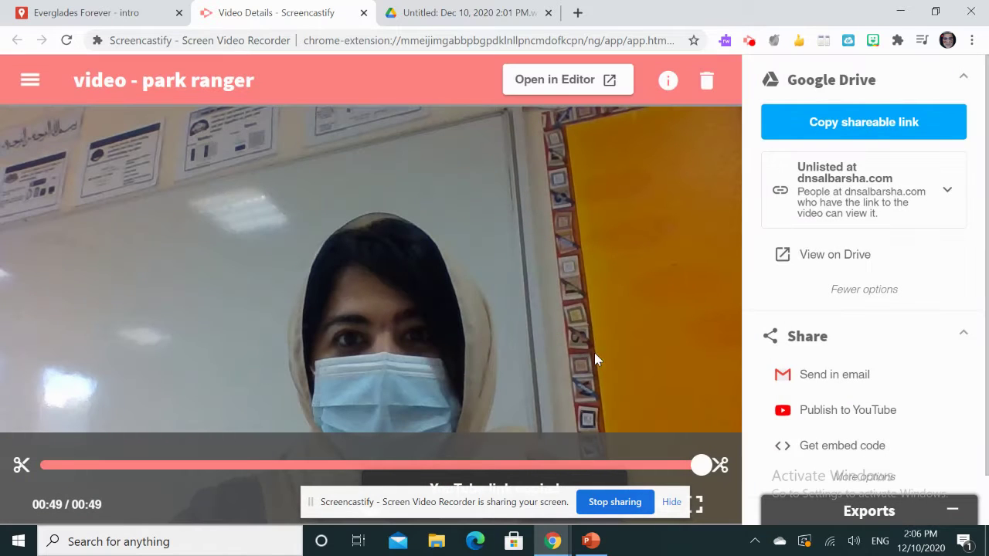
{"action": "left_click", "coordinate": [846, 410]}
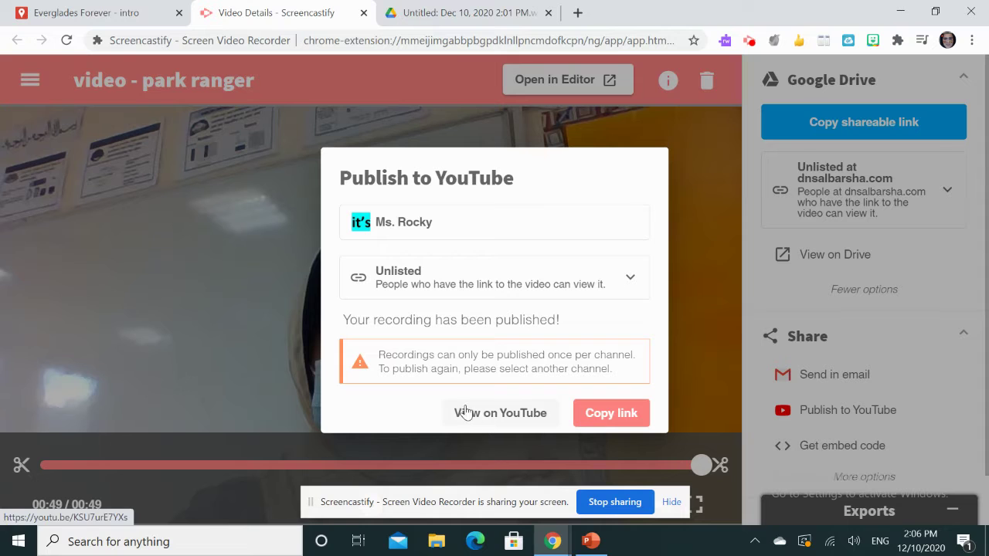
{"action": "left_click", "coordinate": [701, 224]}
- Replace the Drive link with the YouTube link so the 'video - park ranger' preview loads
{"action": "left_click", "coordinate": [82, 11]}
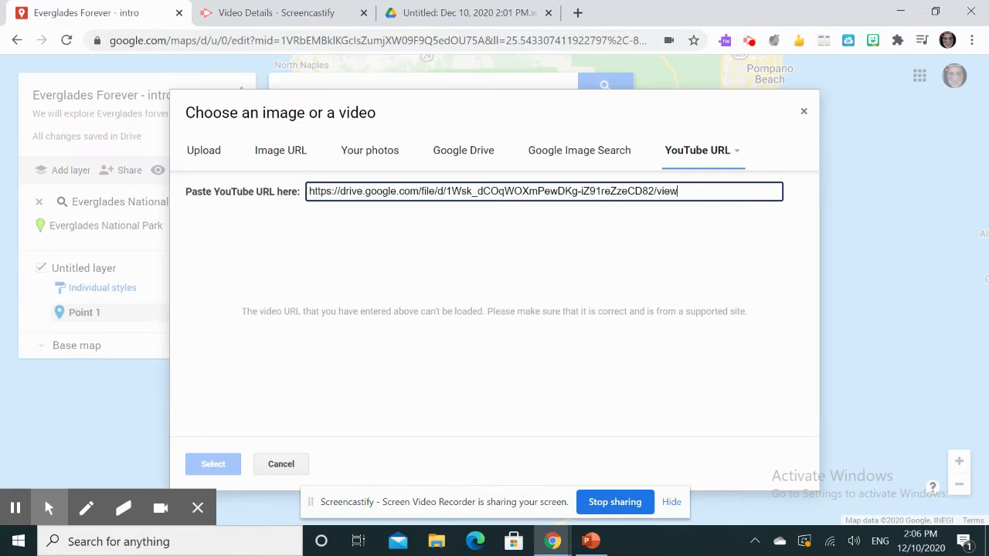
{"action": "left_click_drag", "start_coordinate": [699, 192], "coordinate": [2, 281]}
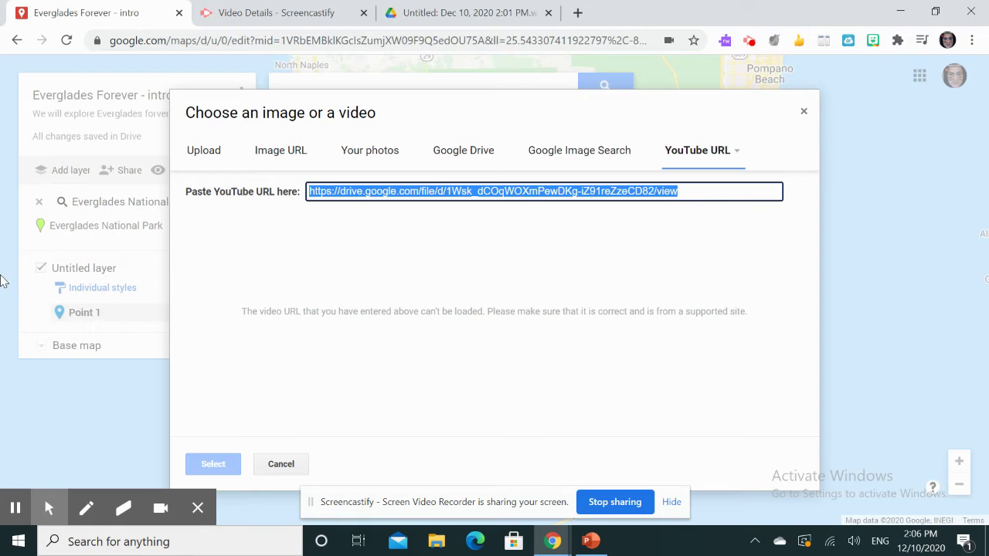
{"action": "key", "text": "ctrl+v"}
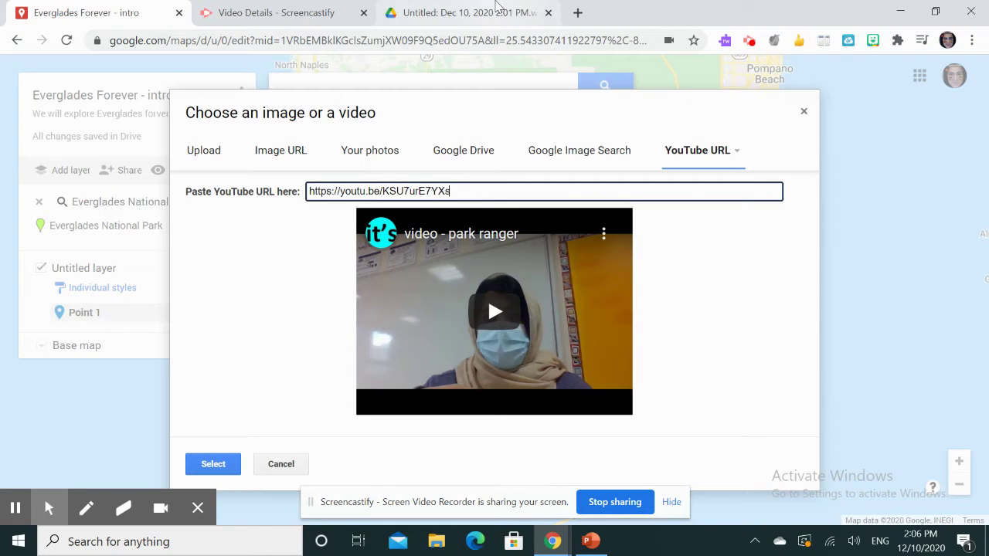
{"action": "left_click", "coordinate": [481, 13]}
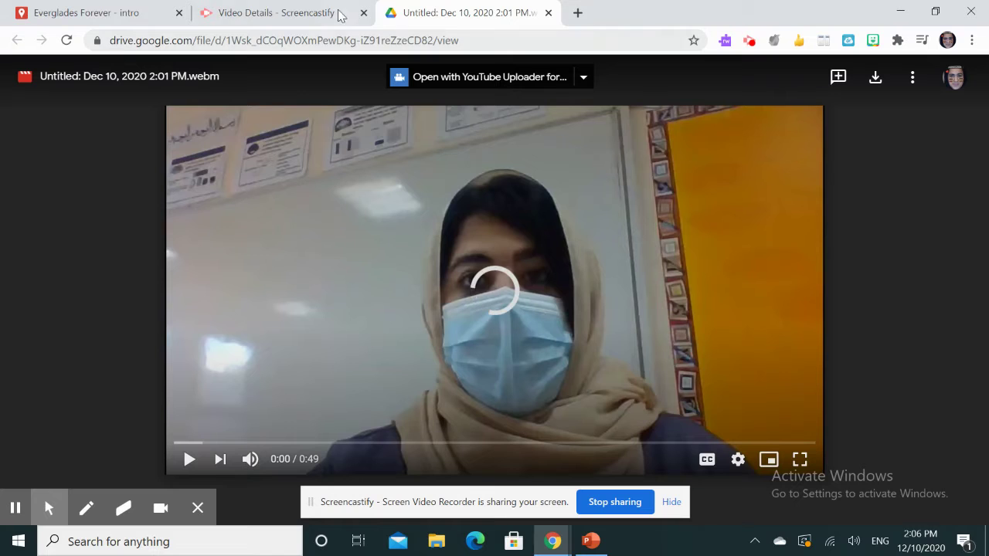
- Cycle through the Video Details and Drive tabs, ending back on the map's video dialog
{"action": "left_click", "coordinate": [309, 11]}
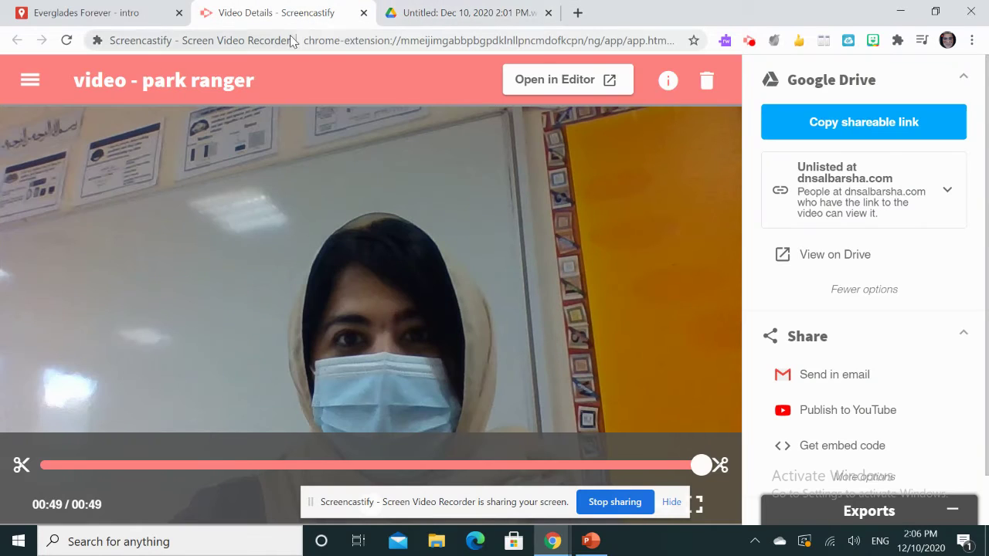
{"action": "left_click", "coordinate": [483, 9]}
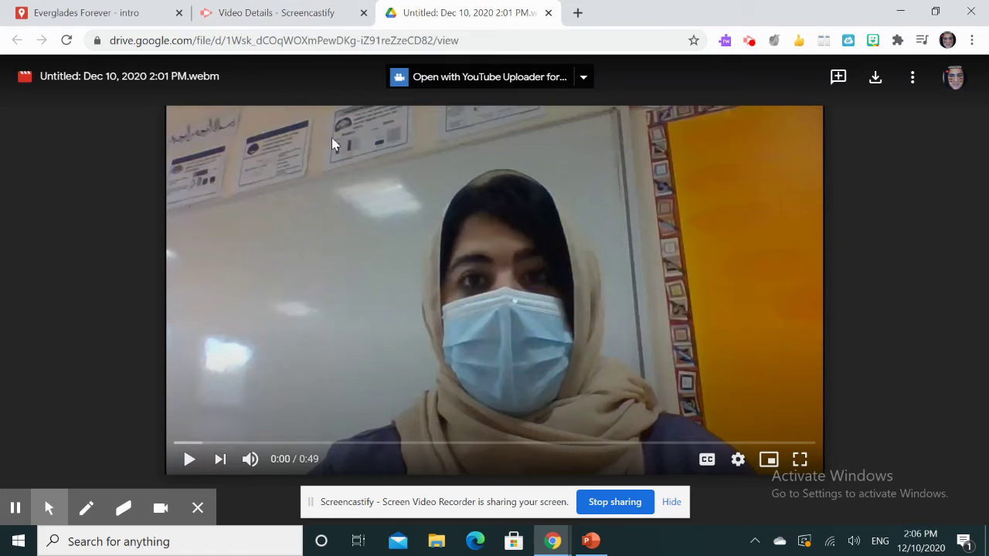
{"action": "left_click", "coordinate": [236, 9]}
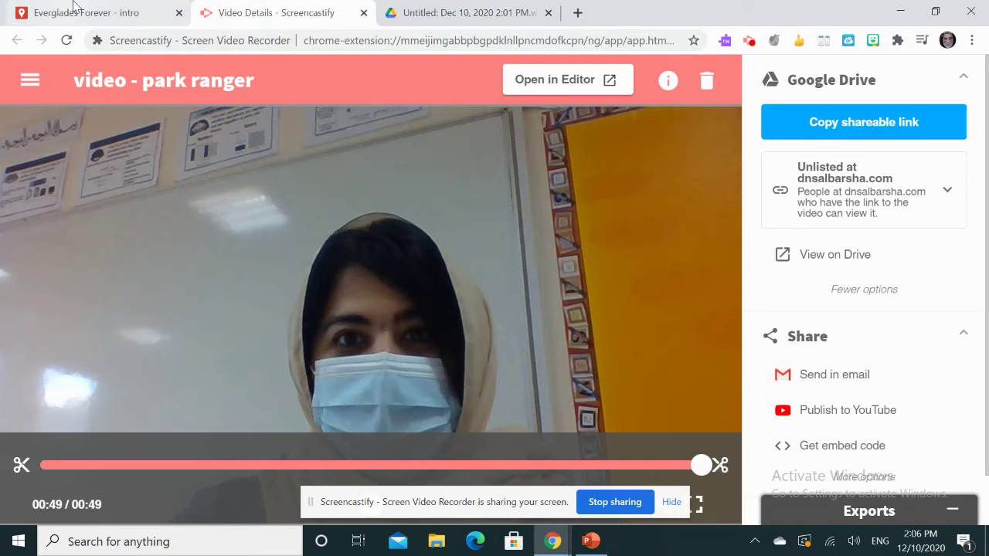
{"action": "left_click", "coordinate": [77, 10]}
- Attach the park ranger YouTube video and save the 'Jim the Park Ranger' placemark
{"action": "left_click", "coordinate": [210, 466]}
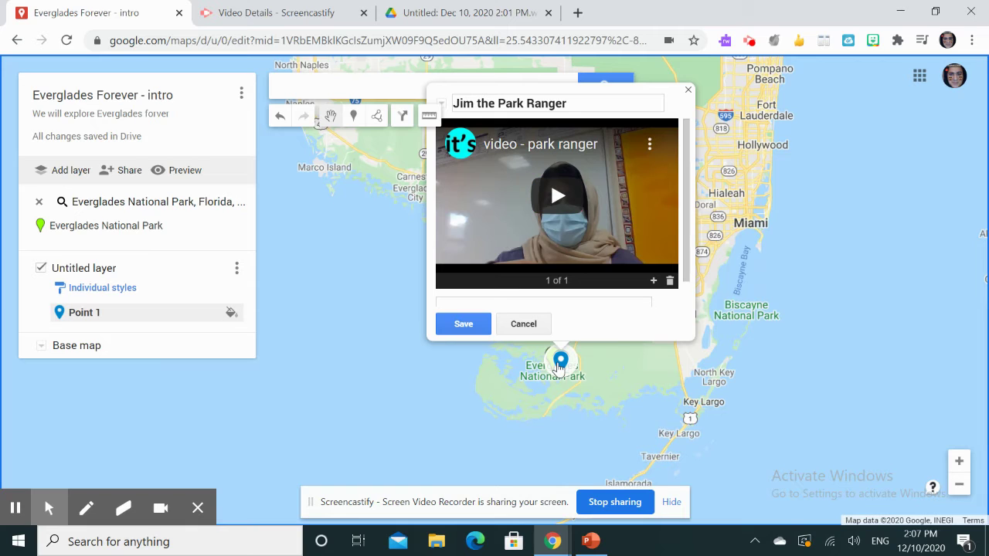
{"action": "left_click", "coordinate": [464, 325]}
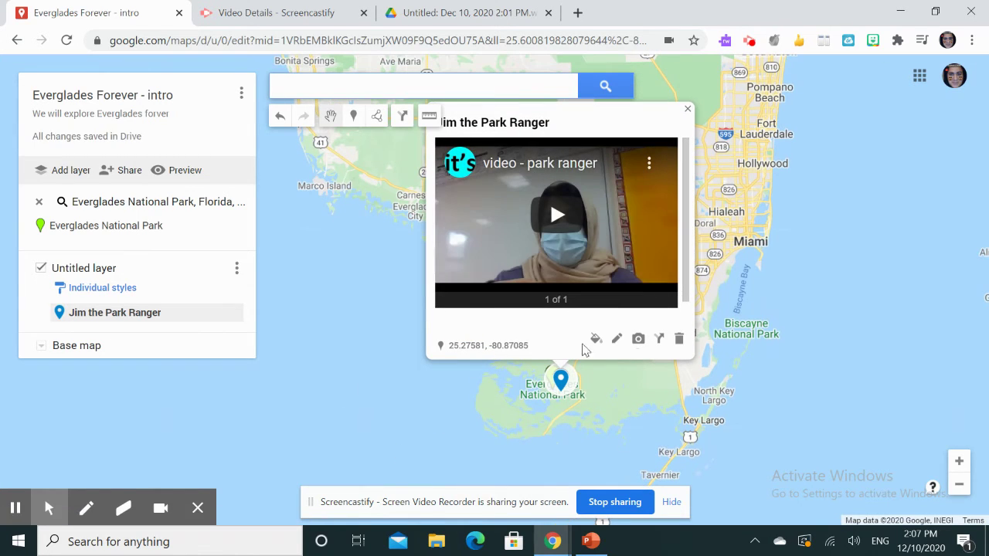
{"action": "left_click", "coordinate": [563, 215]}
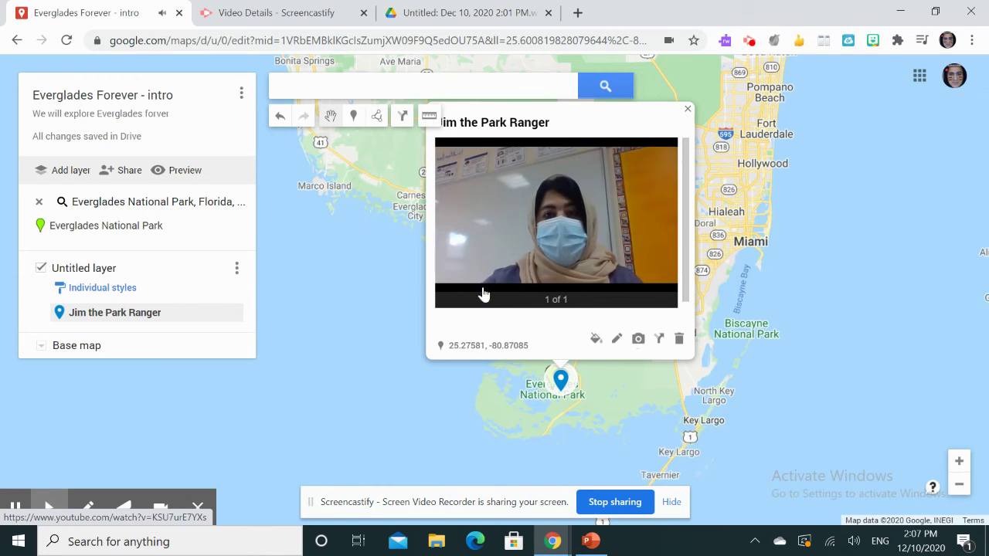
{"action": "mouse_move", "coordinate": [498, 280]}
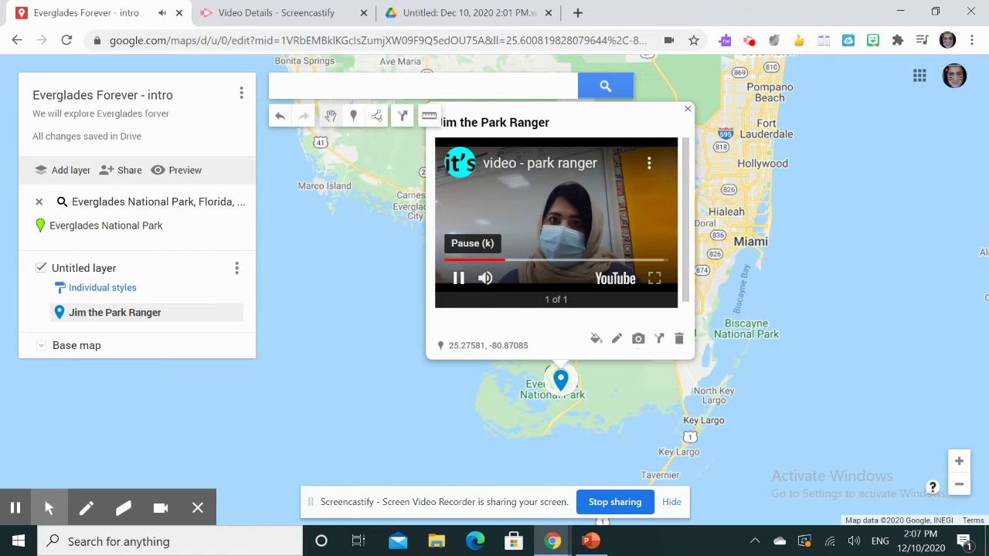
{"action": "left_click", "coordinate": [457, 278]}
{"action": "left_click", "coordinate": [368, 350]}
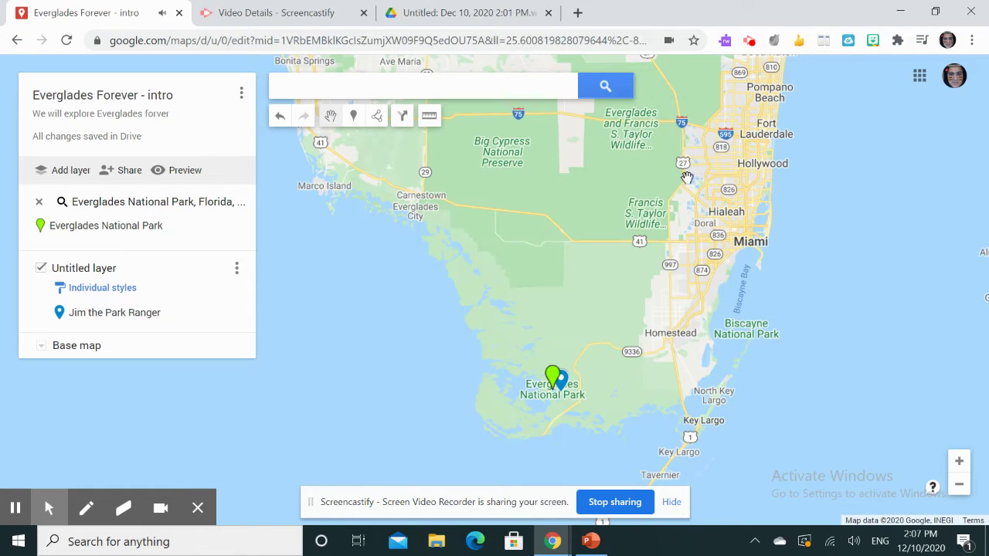
- Style the 'Jim the Park Ranger' marker blue with a question-mark icon
{"action": "left_click", "coordinate": [560, 386]}
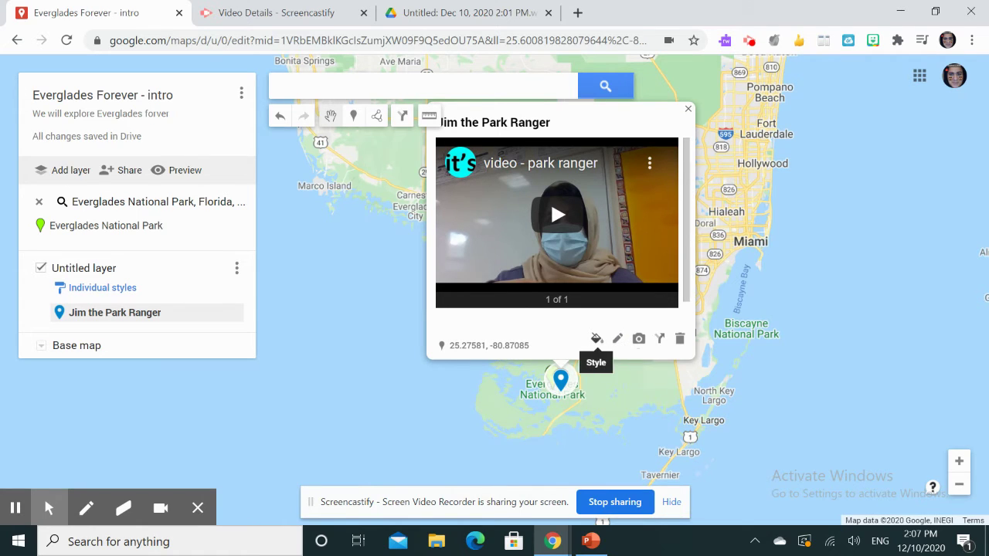
{"action": "left_click", "coordinate": [597, 340]}
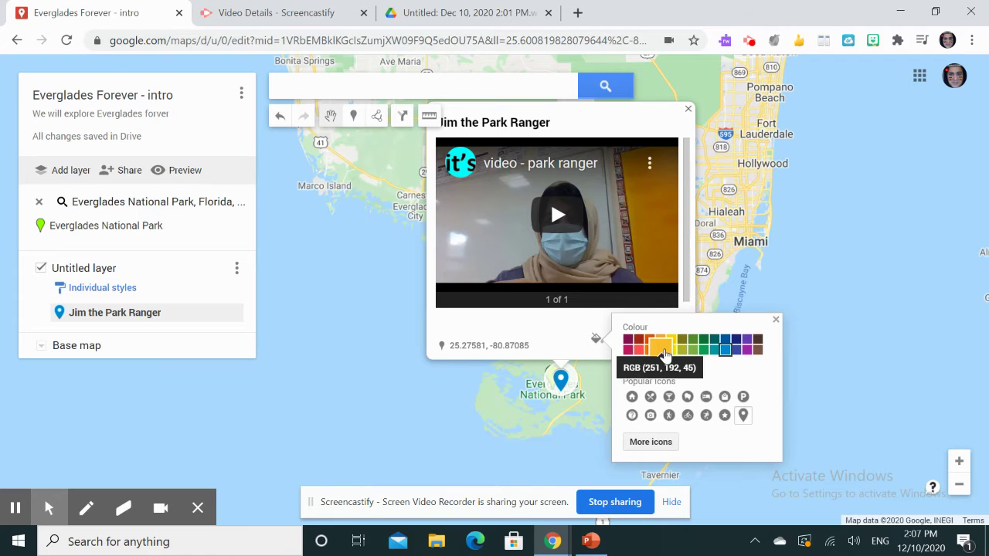
{"action": "left_click", "coordinate": [693, 340]}
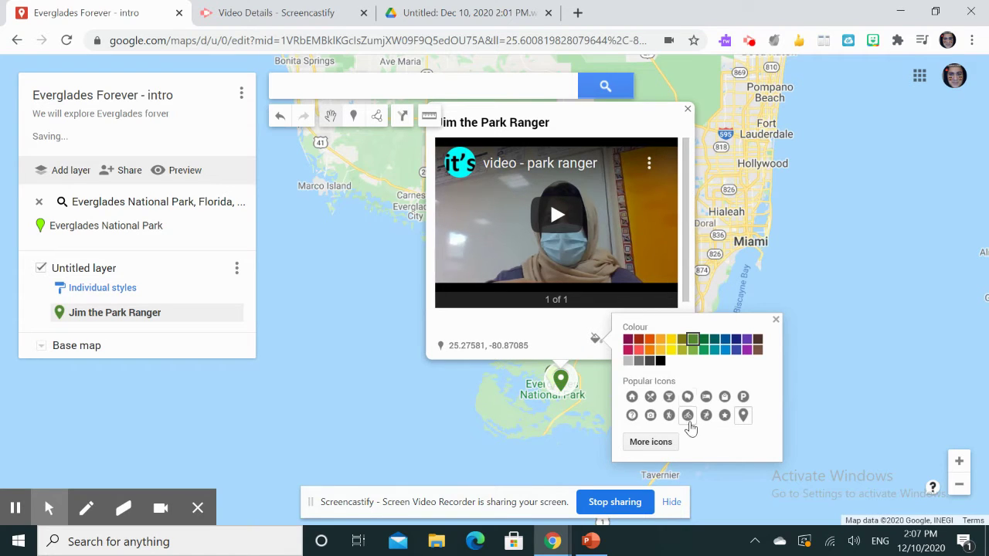
{"action": "left_click", "coordinate": [726, 350]}
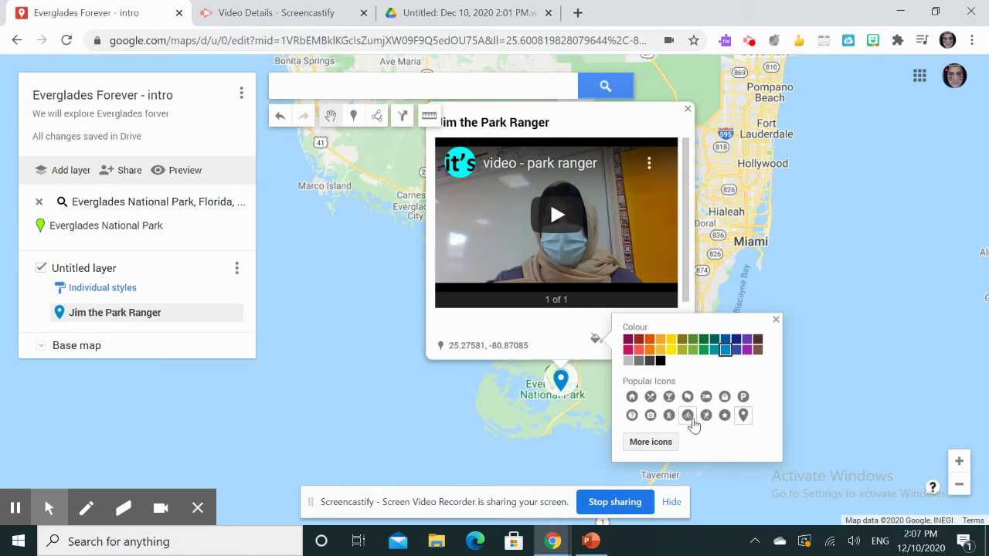
{"action": "left_click", "coordinate": [632, 415]}
- Swap the placemark's question-mark icon for the blue P icon under Popular Icons
{"action": "left_click", "coordinate": [301, 380]}
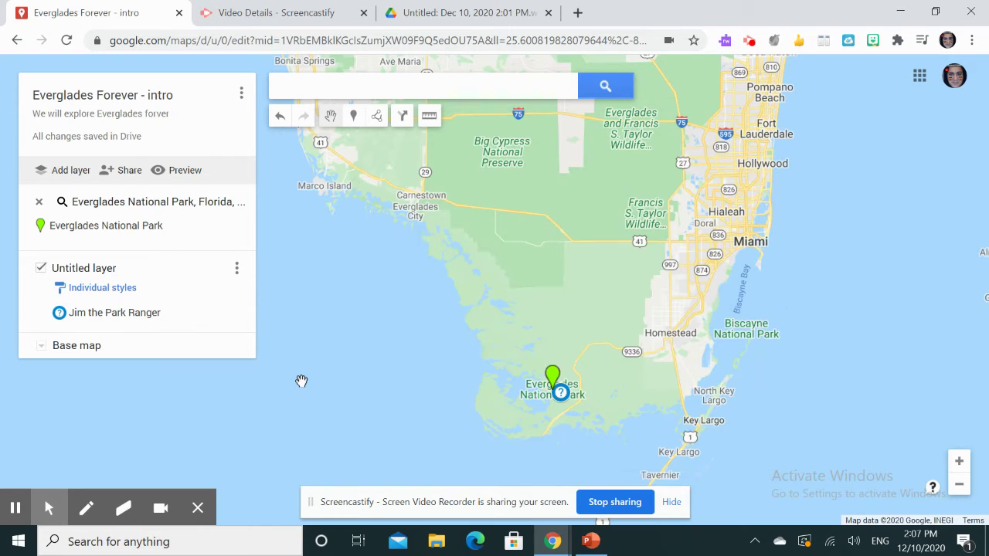
{"action": "left_click", "coordinate": [562, 395]}
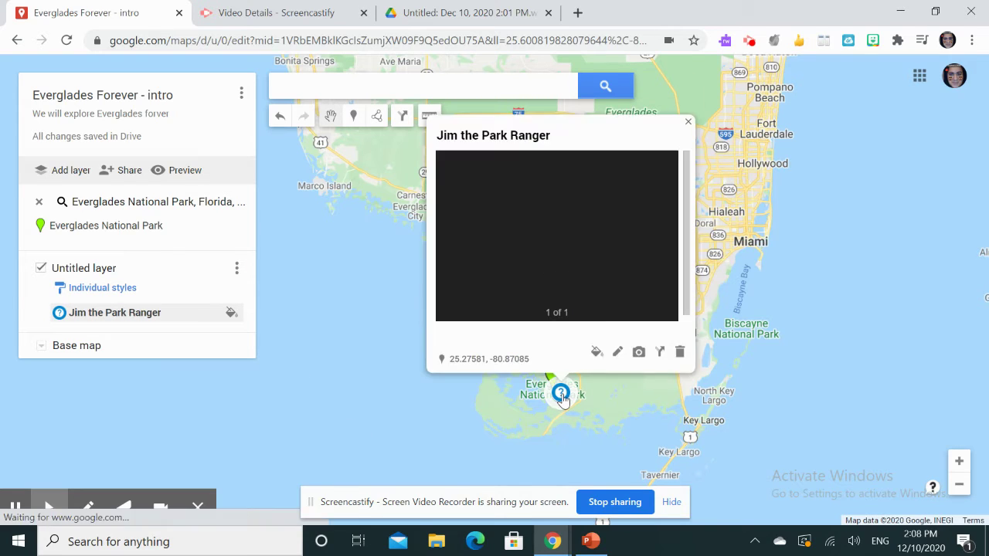
{"action": "left_click", "coordinate": [596, 353]}
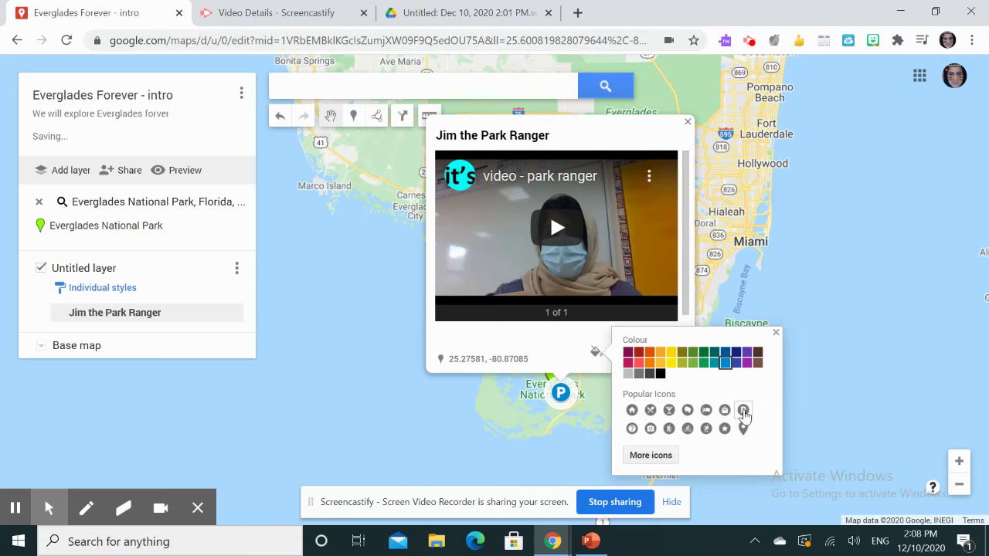
{"action": "left_click", "coordinate": [743, 411]}
{"action": "left_click", "coordinate": [418, 413]}
{"action": "left_click", "coordinate": [417, 413]}
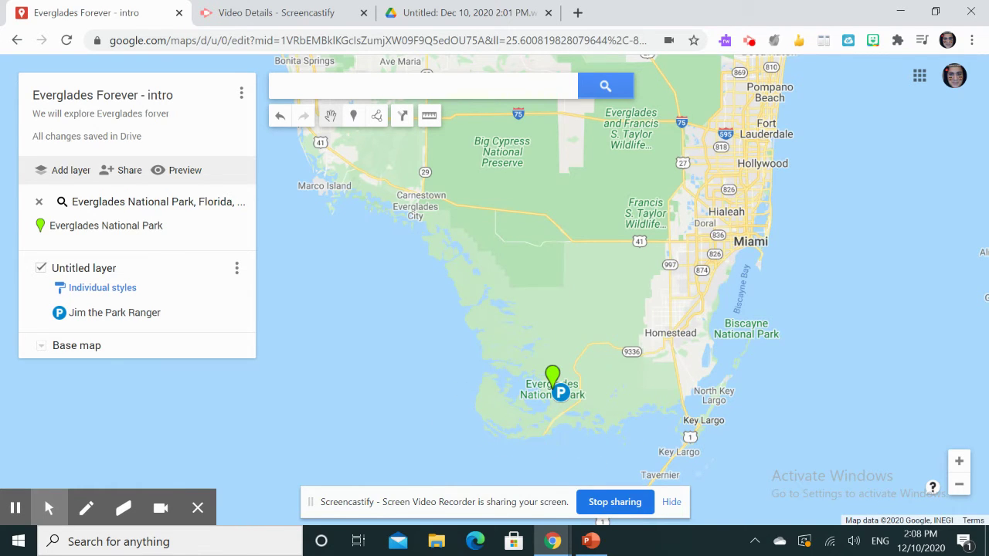
- Zoom in and pan to centre Everglades National Park's two markers on the map
{"action": "scroll", "coordinate": [514, 402], "scroll_direction": "up", "scroll_amount": 5}
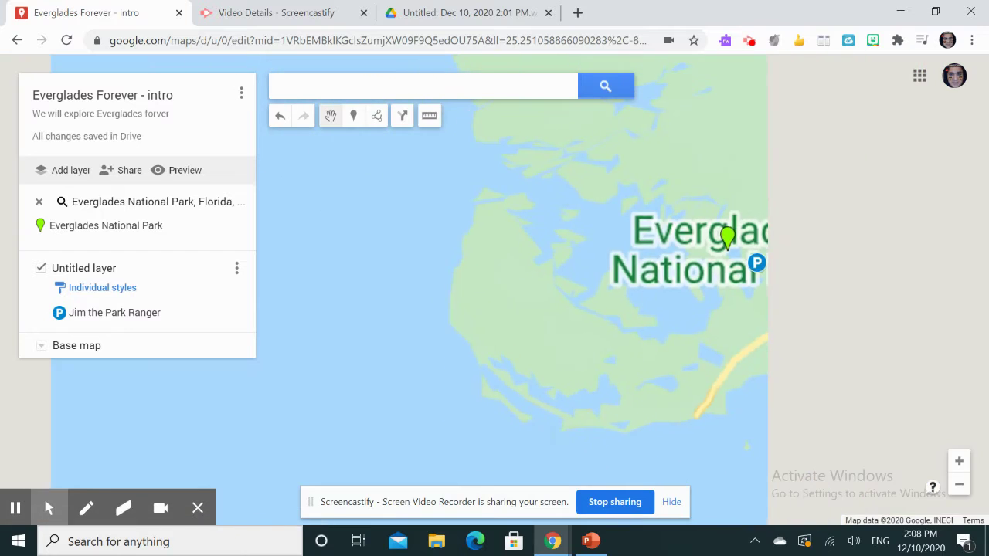
{"action": "scroll", "coordinate": [710, 232], "scroll_direction": "up", "scroll_amount": 3}
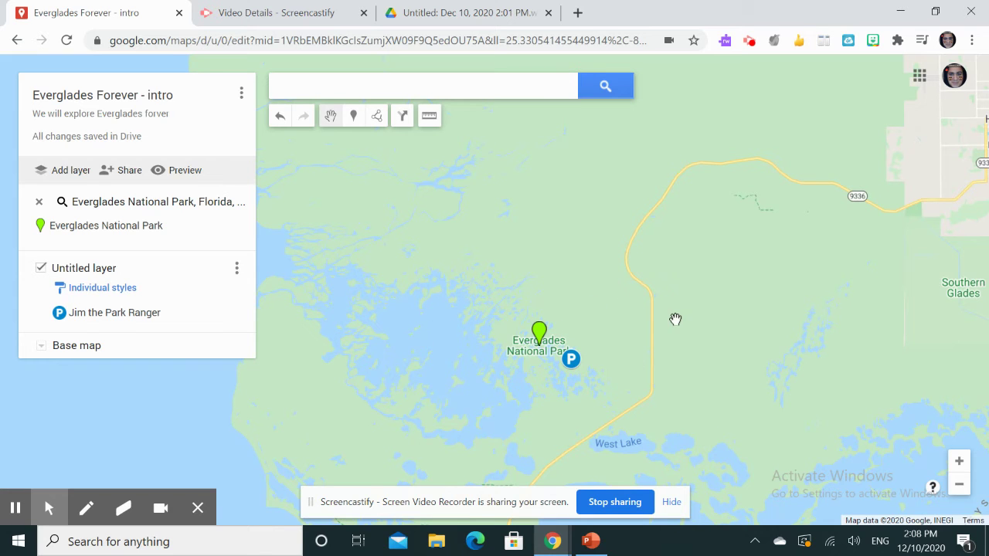
{"action": "scroll", "coordinate": [448, 475], "scroll_direction": "up", "scroll_amount": 1}
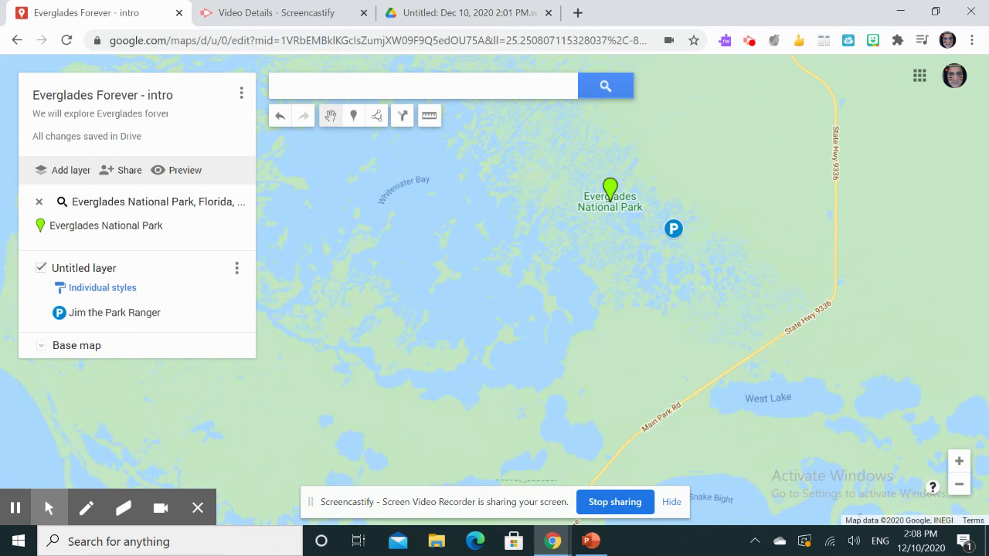
{"action": "left_click_drag", "start_coordinate": [568, 370], "coordinate": [587, 390]}
{"action": "scroll", "coordinate": [741, 445], "scroll_direction": "up", "scroll_amount": 3}
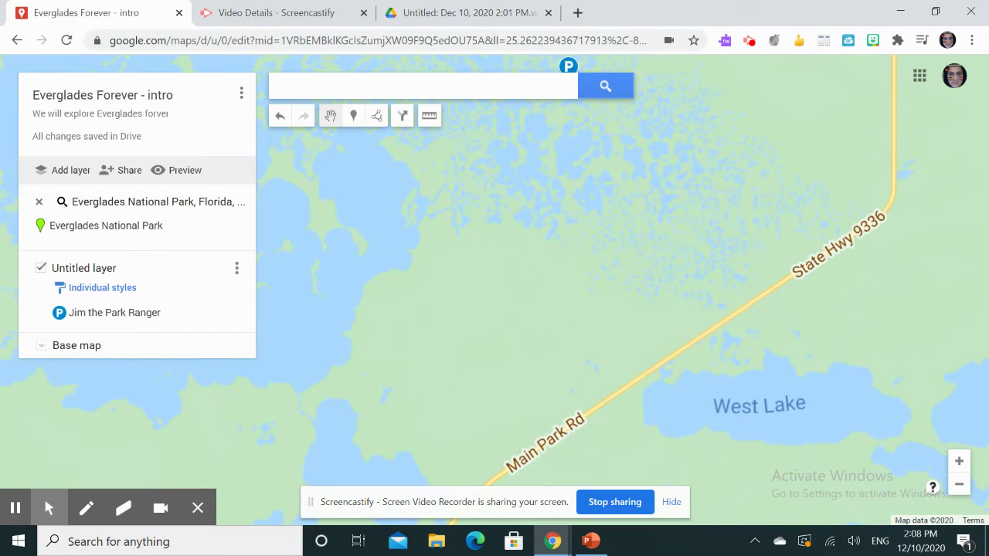
{"action": "scroll", "coordinate": [741, 444], "scroll_direction": "down", "scroll_amount": 2}
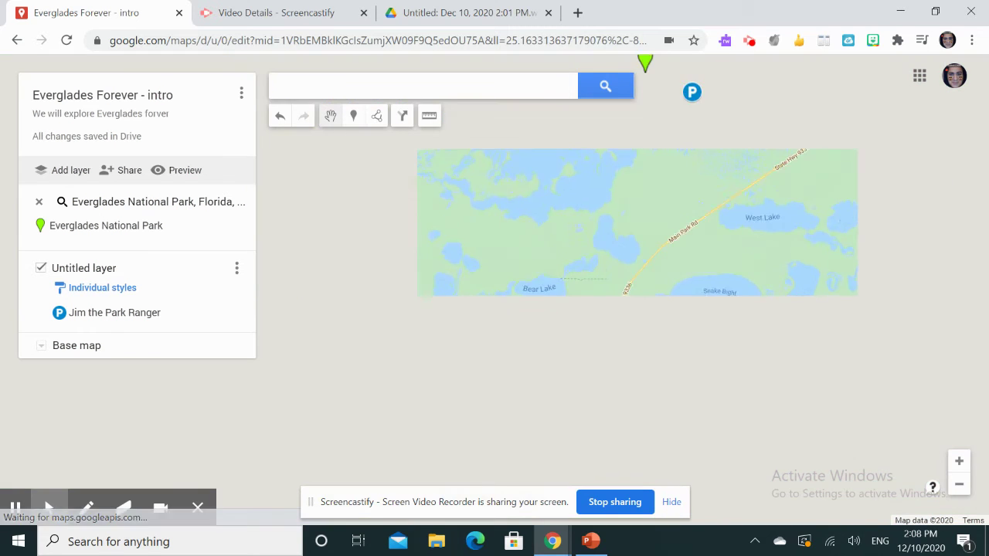
{"action": "key", "text": "Up"}
{"action": "key", "text": "Up"}
{"action": "key", "text": "Up"}
{"action": "key", "text": "Right"}
{"action": "key", "text": "Right"}
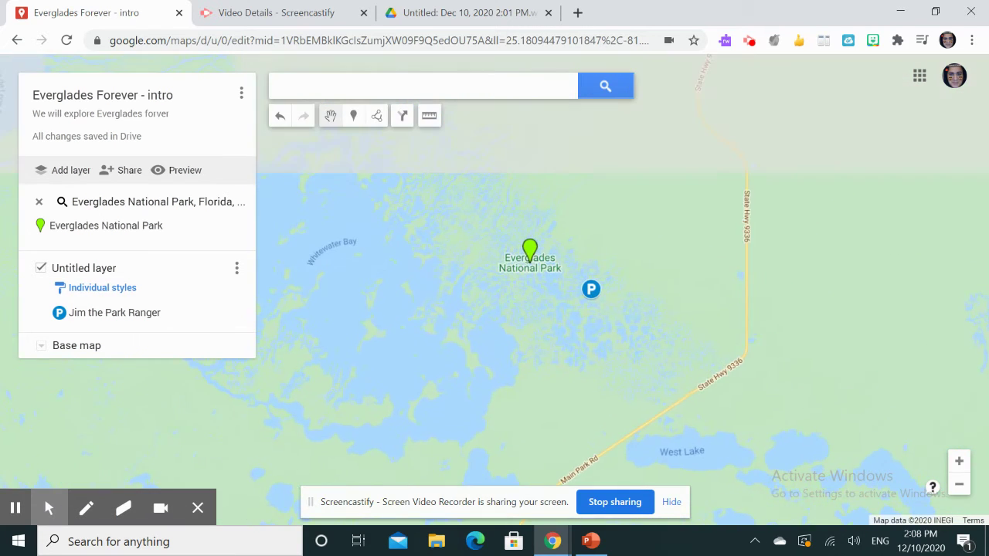
{"action": "left_click", "coordinate": [122, 179]}
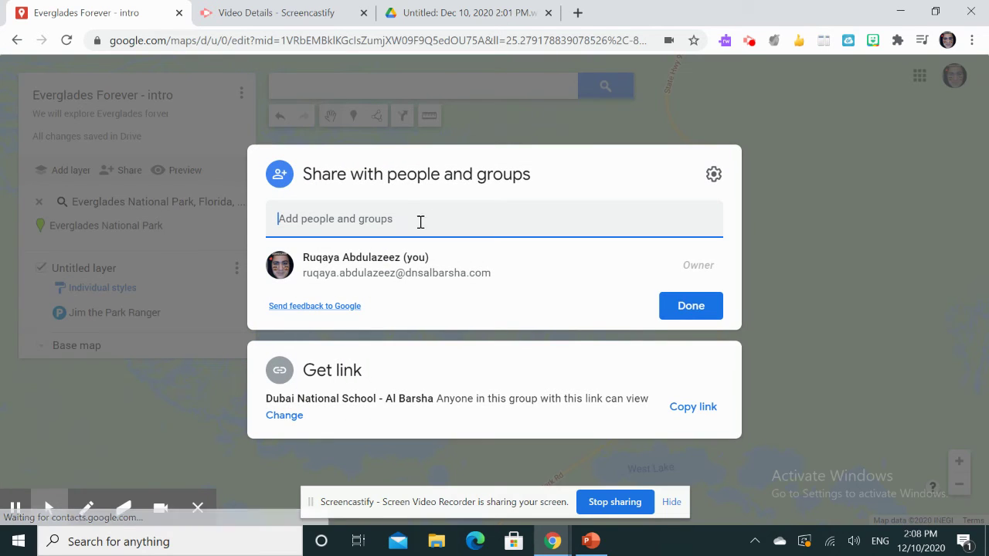
{"action": "left_click", "coordinate": [414, 217]}
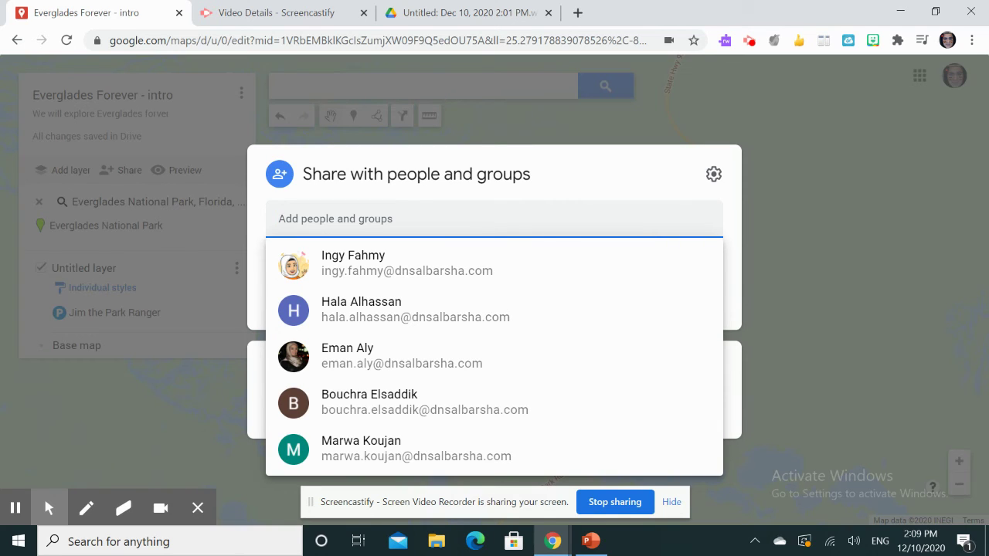
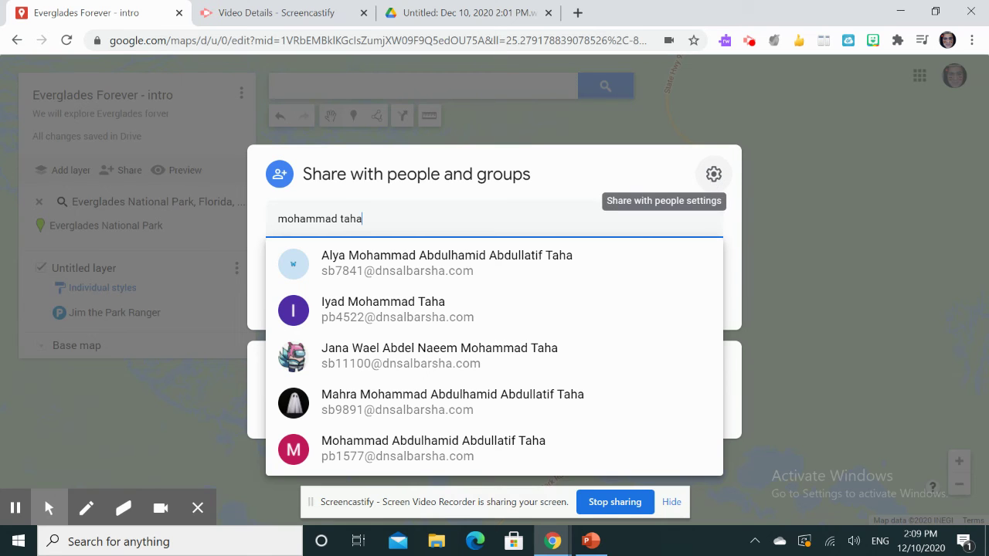
{"action": "left_click", "coordinate": [760, 182]}
{"action": "left_click", "coordinate": [927, 247]}
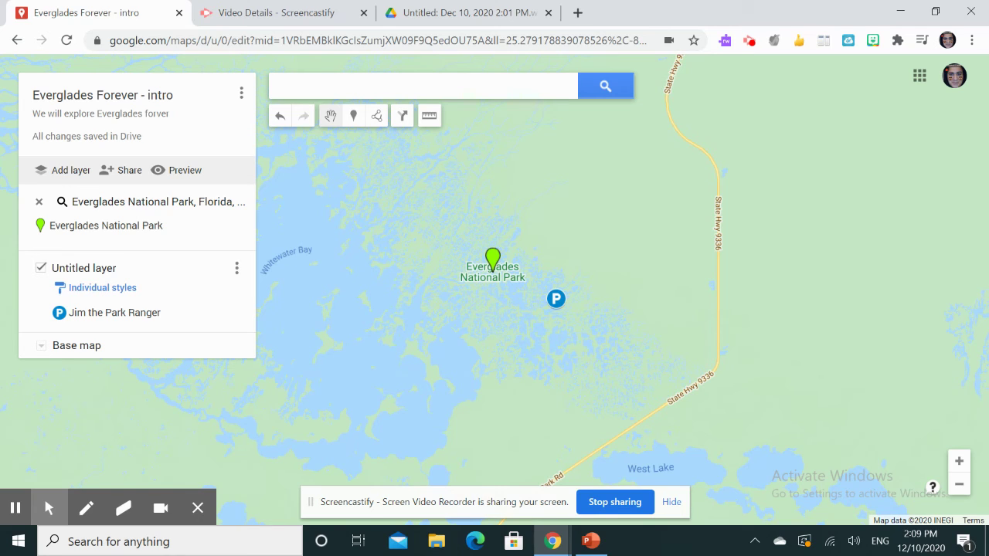
- Preview the map in a new tab, view the Jim the Park Ranger placemark's video, and return to the editor
{"action": "left_click", "coordinate": [185, 170]}
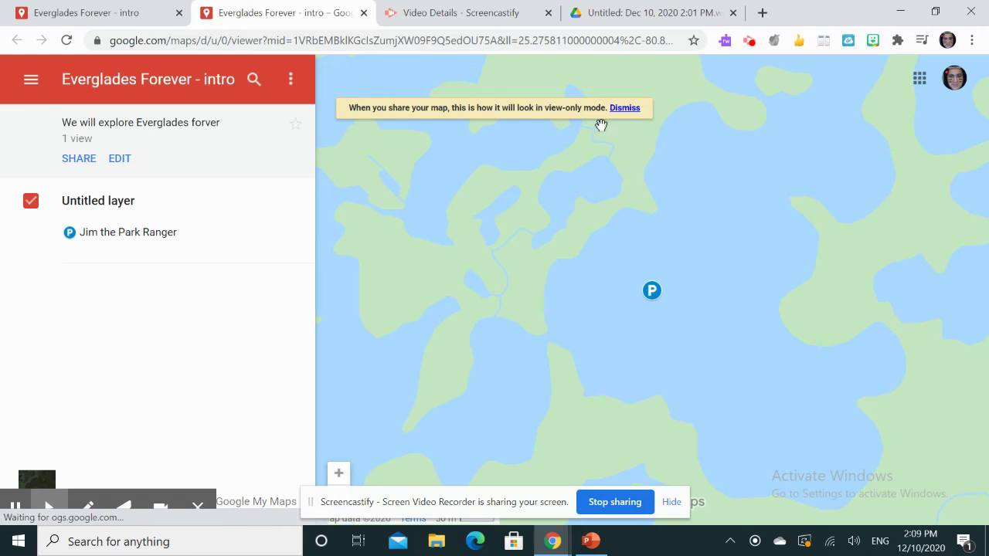
{"action": "left_click", "coordinate": [653, 293]}
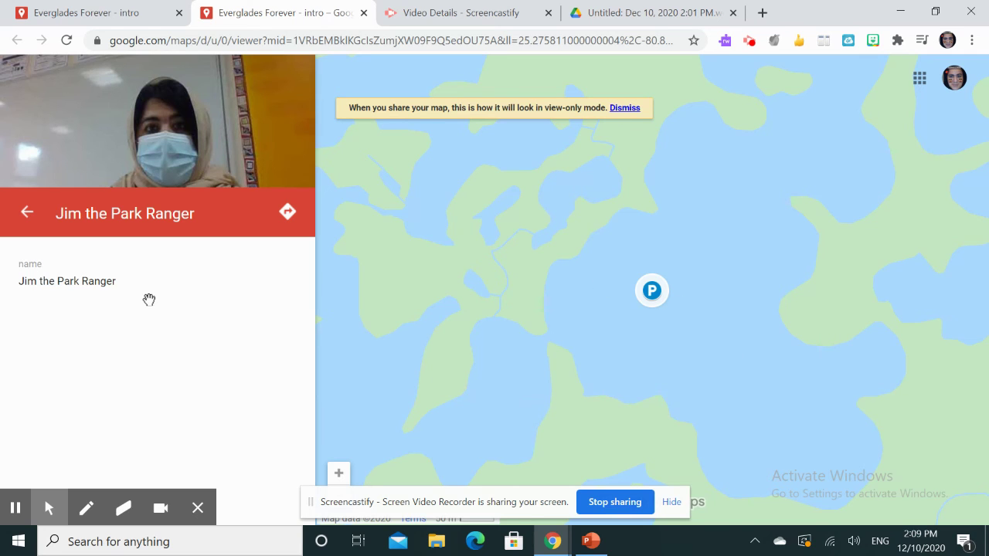
{"action": "left_click", "coordinate": [64, 13]}
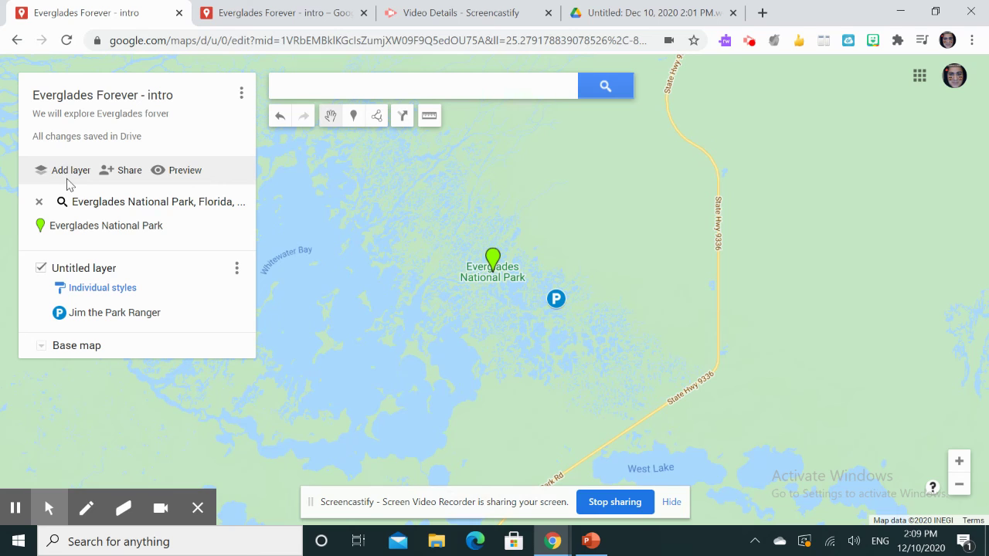
- Add a new Untitled layer beneath the Jim the Park Ranger layer
{"action": "left_click", "coordinate": [68, 172]}
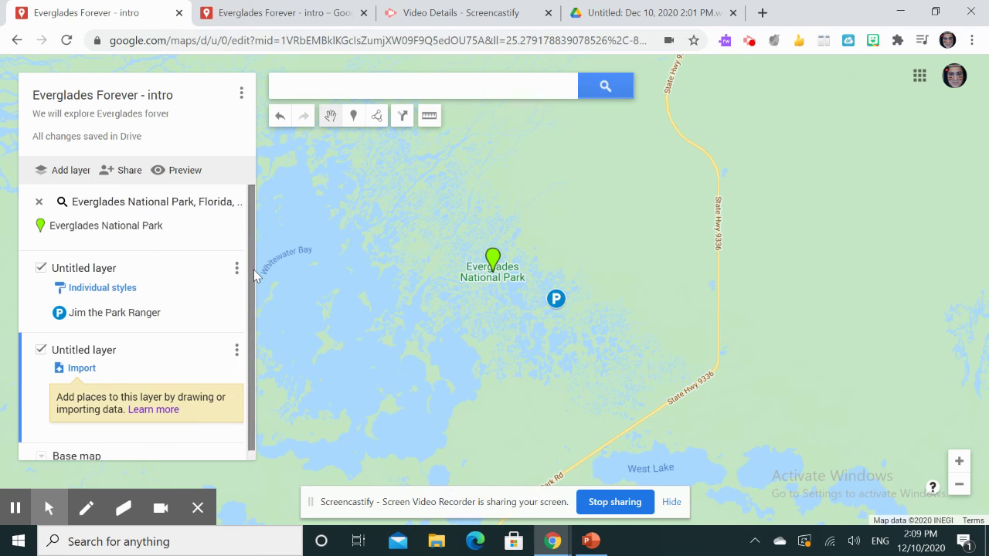
{"action": "scroll", "coordinate": [255, 360], "scroll_direction": "down", "scroll_amount": 1}
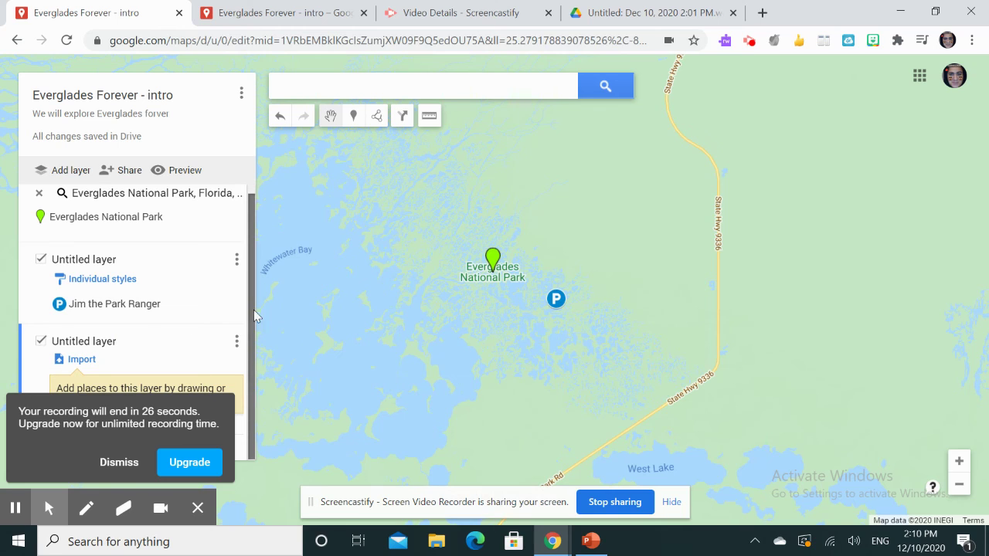
{"action": "mouse_move", "coordinate": [118, 483]}
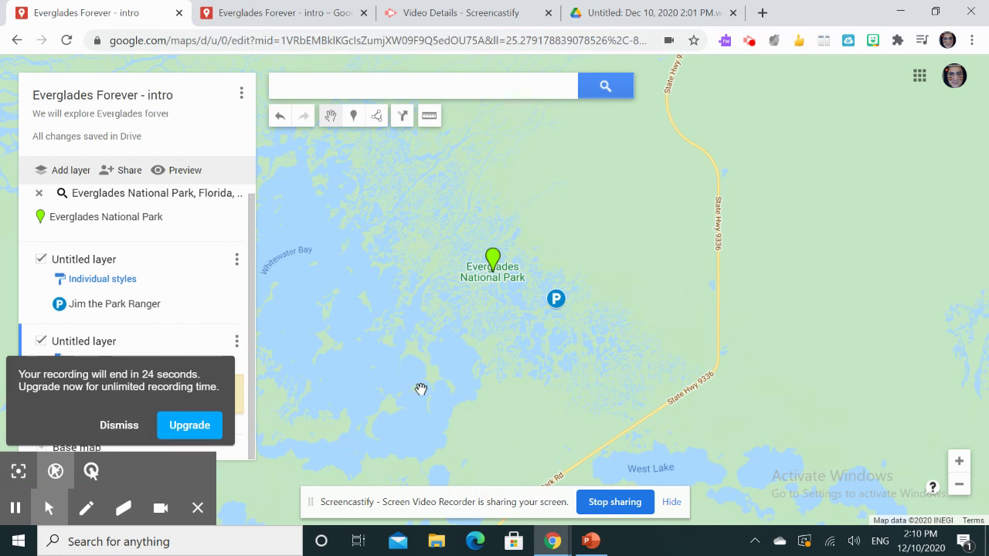